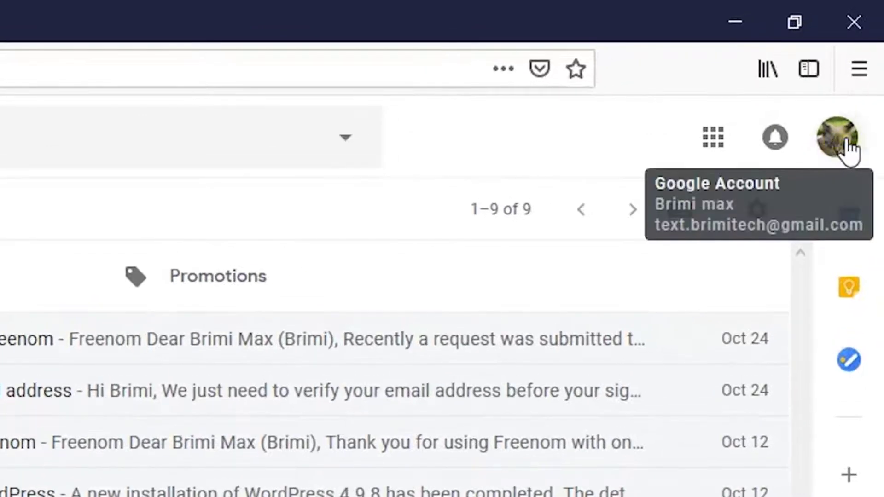
Switch the Google Account's 'Allow less secure apps' setting ON, then go back to Gmail.
{"action": "left_click", "coordinate": [843, 141]}
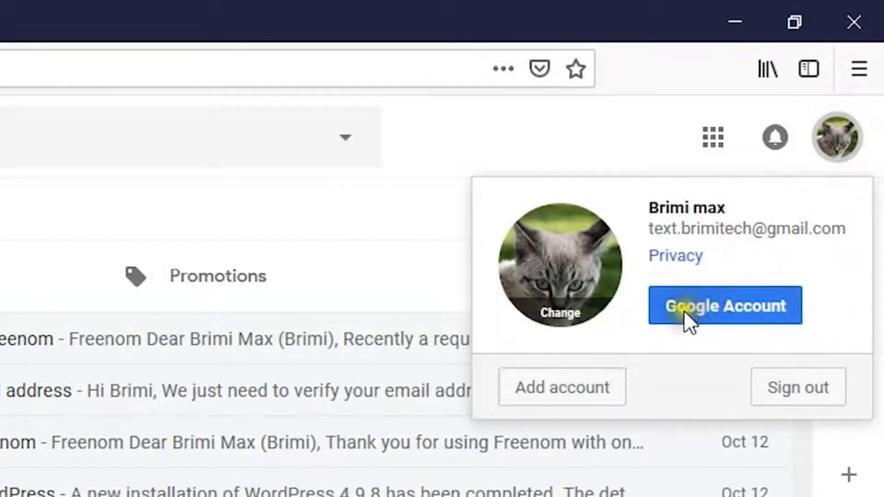
{"action": "left_click", "coordinate": [718, 309]}
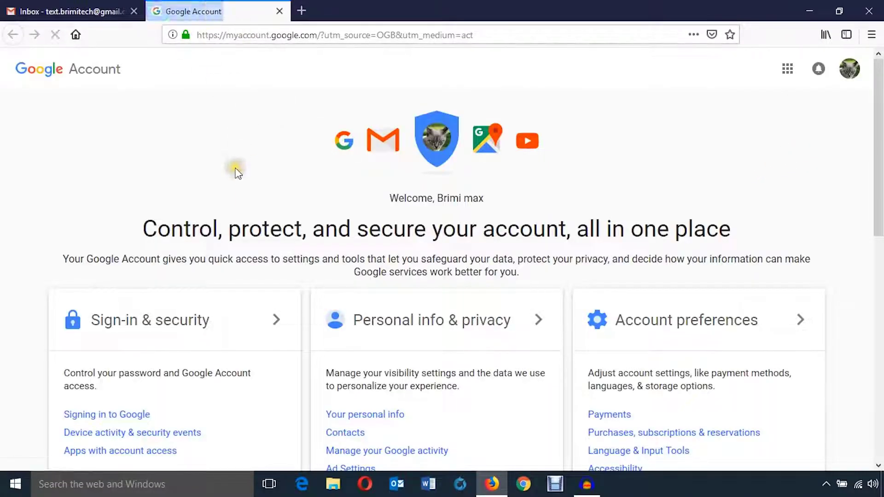
{"action": "scroll", "coordinate": [234, 171], "scroll_direction": "down", "scroll_amount": 3}
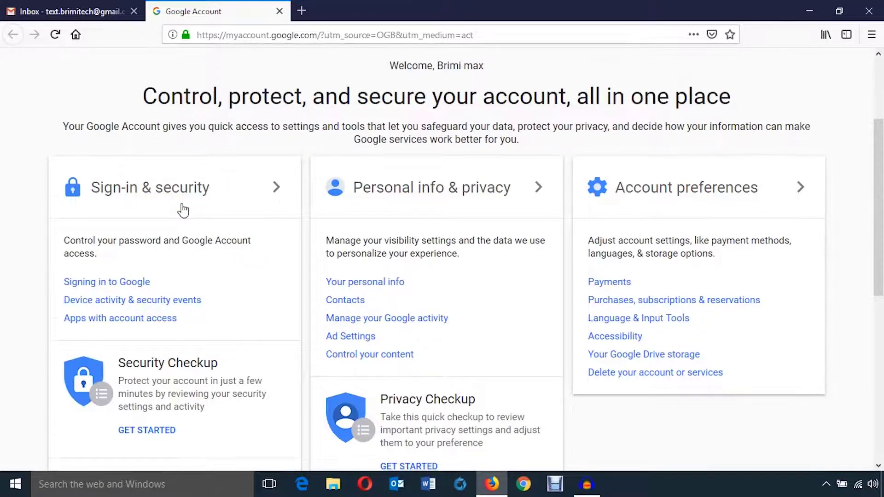
{"action": "scroll", "coordinate": [178, 209], "scroll_direction": "down", "scroll_amount": 2}
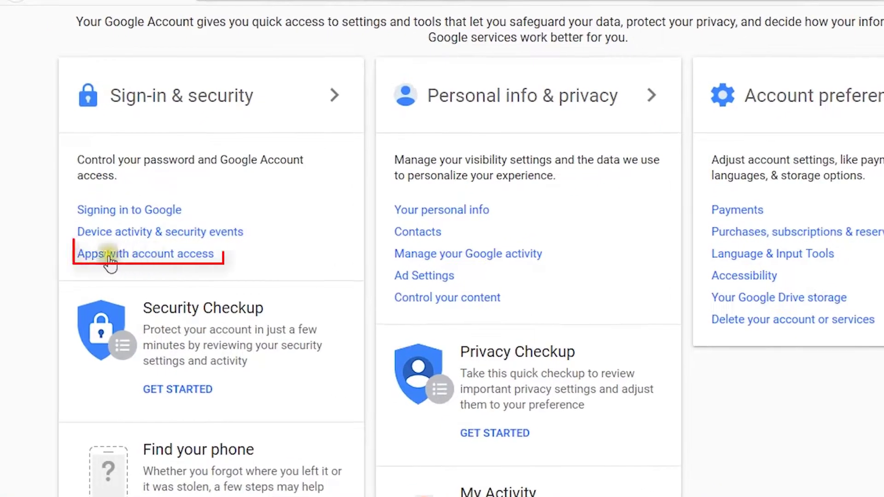
{"action": "left_click", "coordinate": [172, 255]}
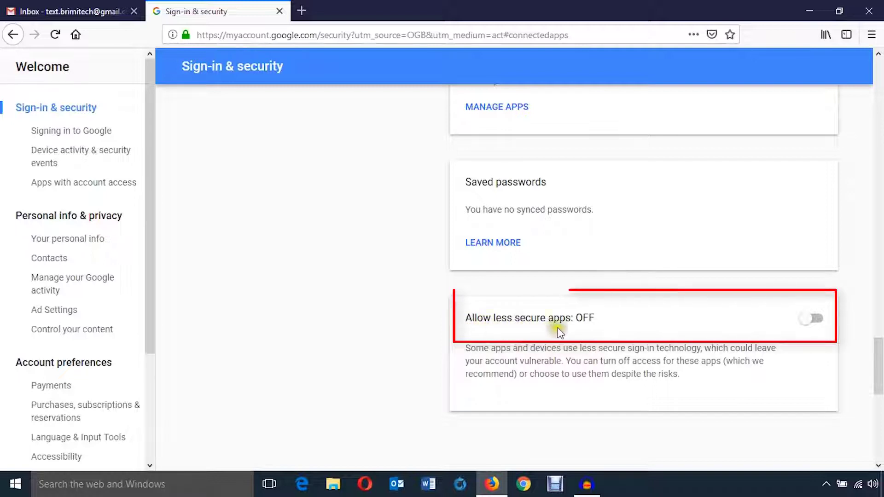
{"action": "double_click", "coordinate": [591, 318]}
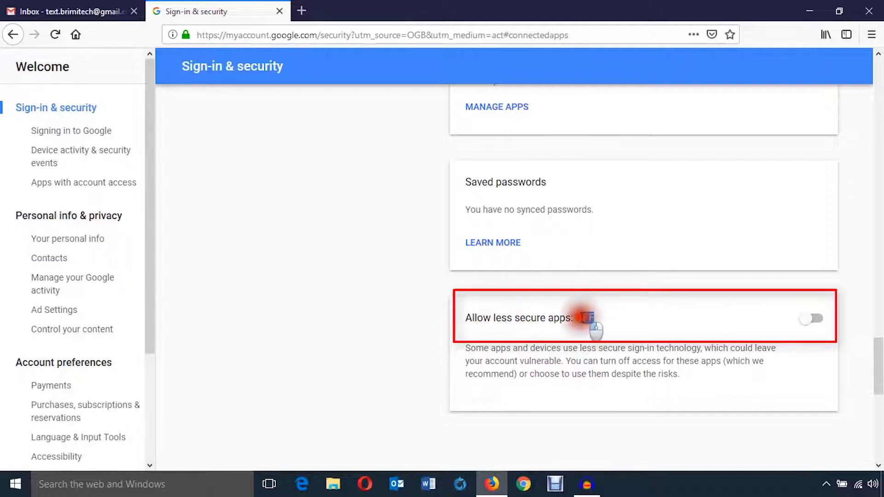
{"action": "left_click", "coordinate": [816, 328]}
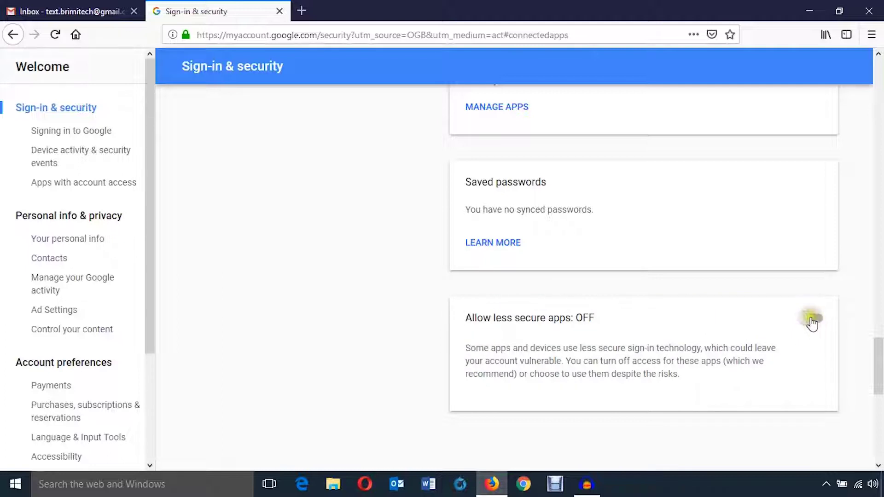
{"action": "left_click", "coordinate": [813, 321]}
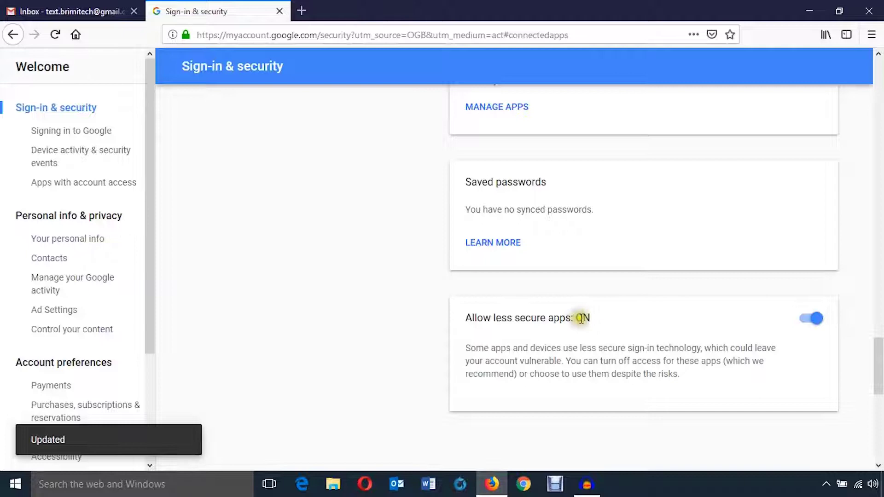
{"action": "left_click", "coordinate": [44, 10]}
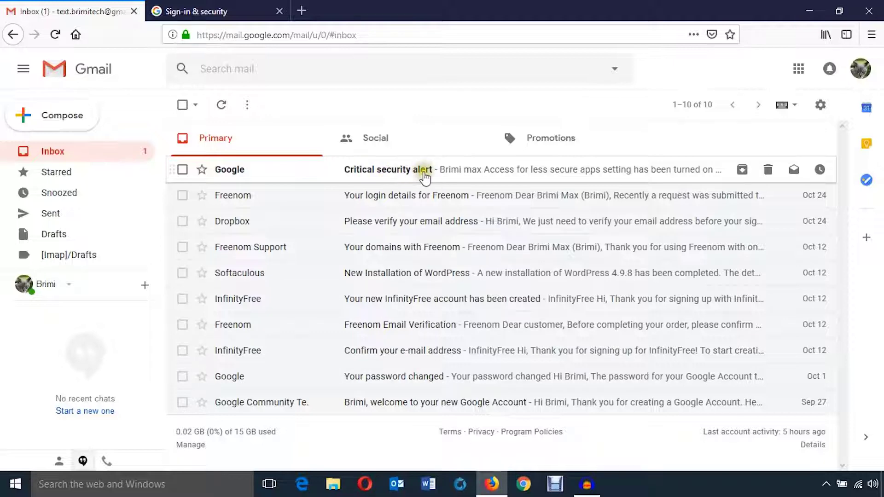
{"action": "left_click", "coordinate": [429, 180]}
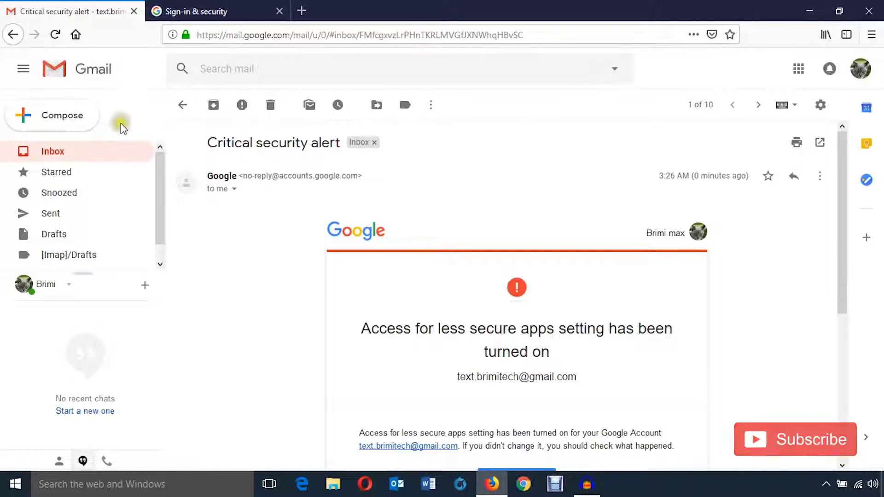
{"action": "left_click", "coordinate": [183, 105]}
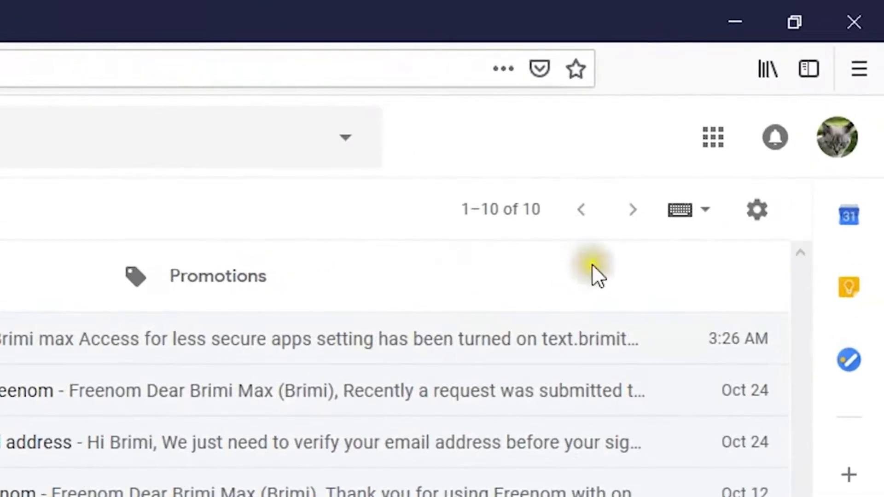
Select Enable IMAP in Gmail's Forwarding and POP/IMAP settings and save the changes.
{"action": "left_click", "coordinate": [758, 214]}
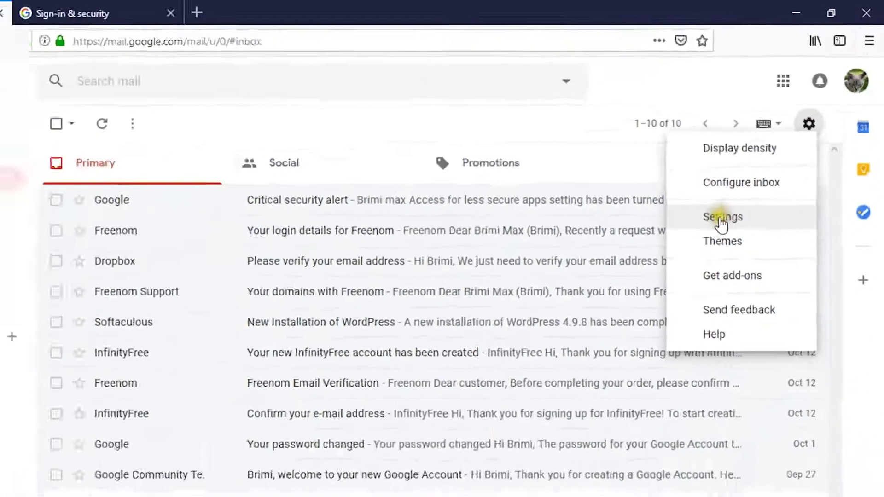
{"action": "left_click", "coordinate": [591, 354]}
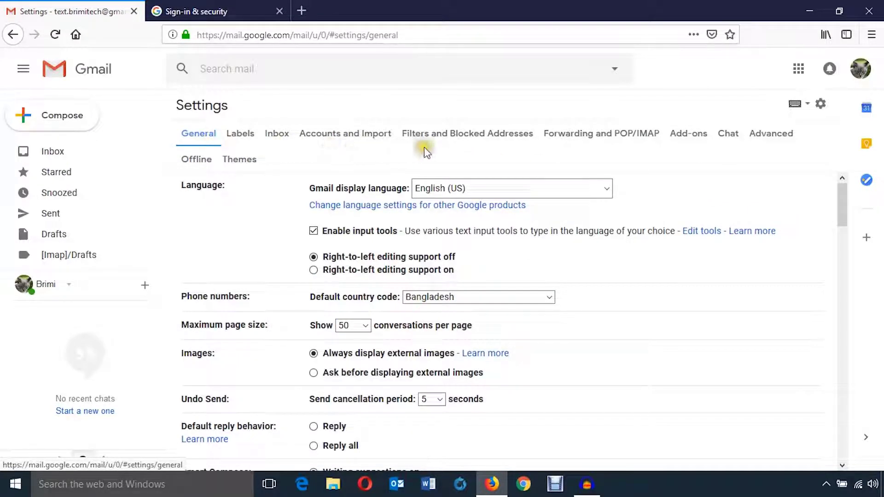
{"action": "left_click", "coordinate": [605, 139]}
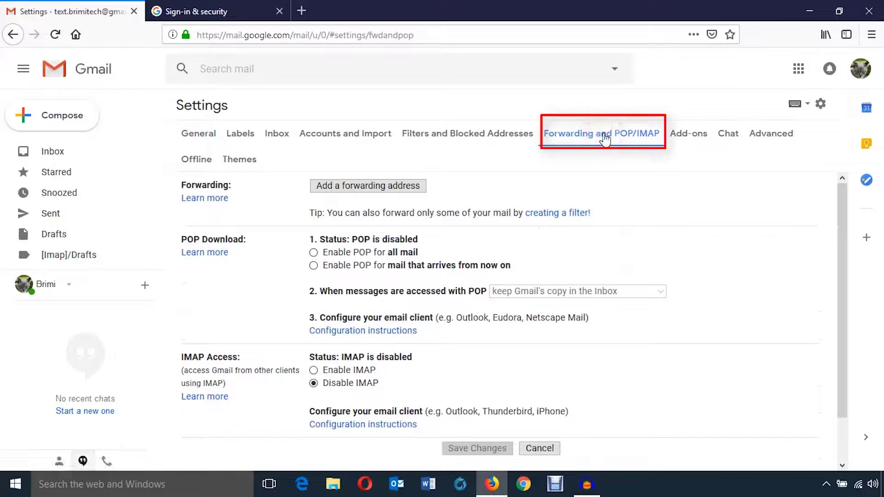
{"action": "scroll", "coordinate": [456, 230], "scroll_direction": "down", "scroll_amount": 1}
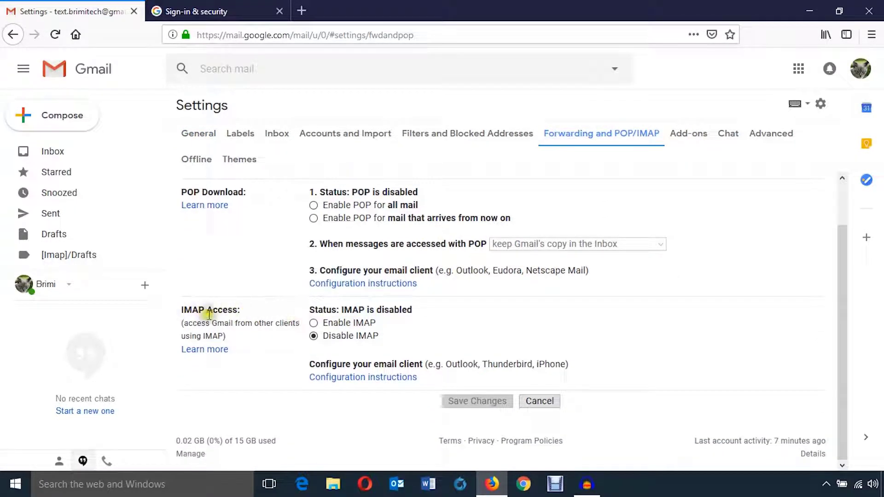
{"action": "left_click", "coordinate": [315, 323]}
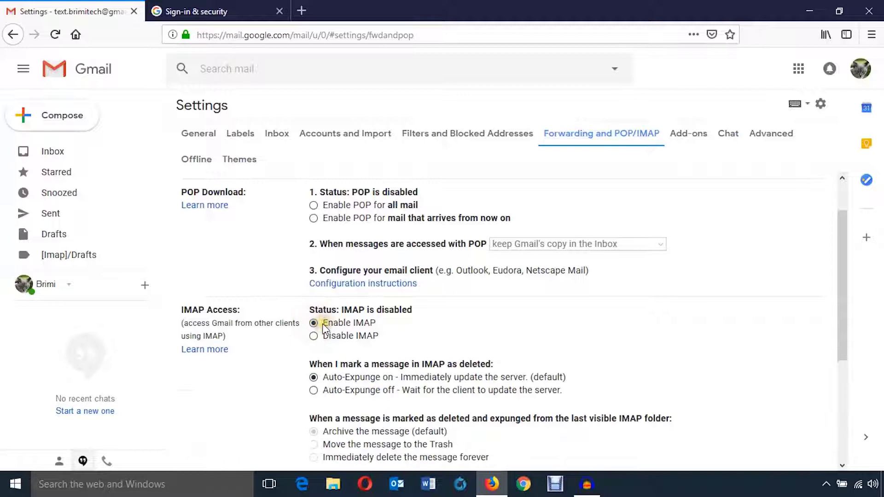
{"action": "scroll", "coordinate": [325, 328], "scroll_direction": "down", "scroll_amount": 5}
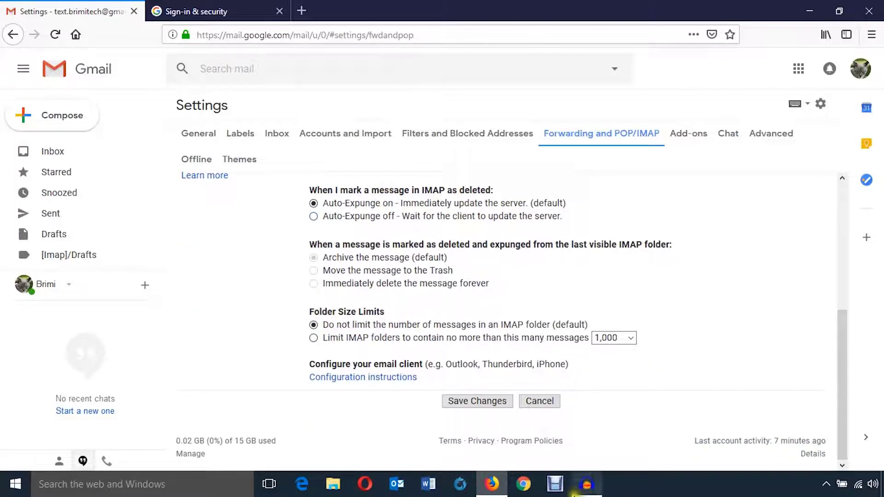
{"action": "left_click", "coordinate": [475, 403]}
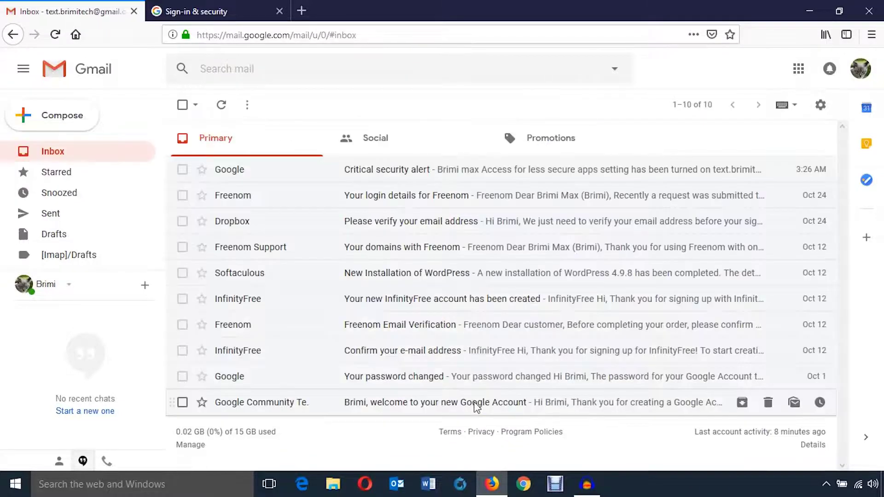
Minimize Firefox and search Windows for 'outlook'.
{"action": "left_click", "coordinate": [810, 12]}
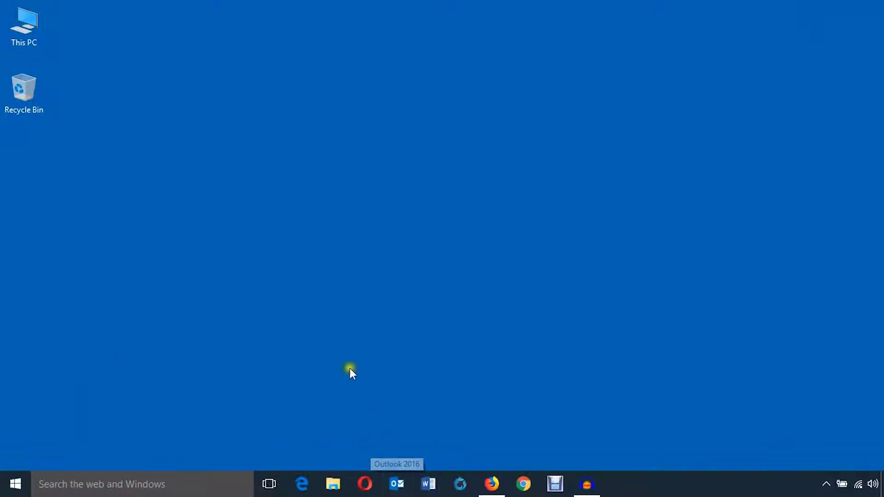
{"action": "left_click", "coordinate": [43, 483]}
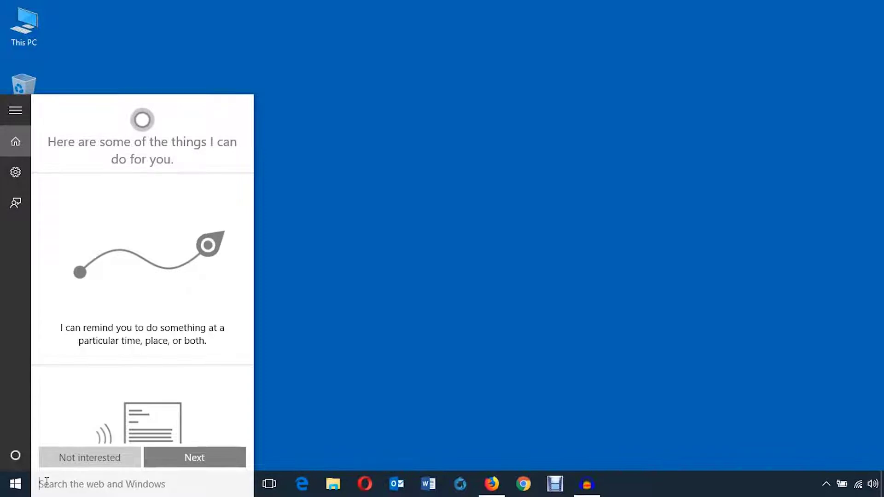
{"action": "type", "text": "o"}
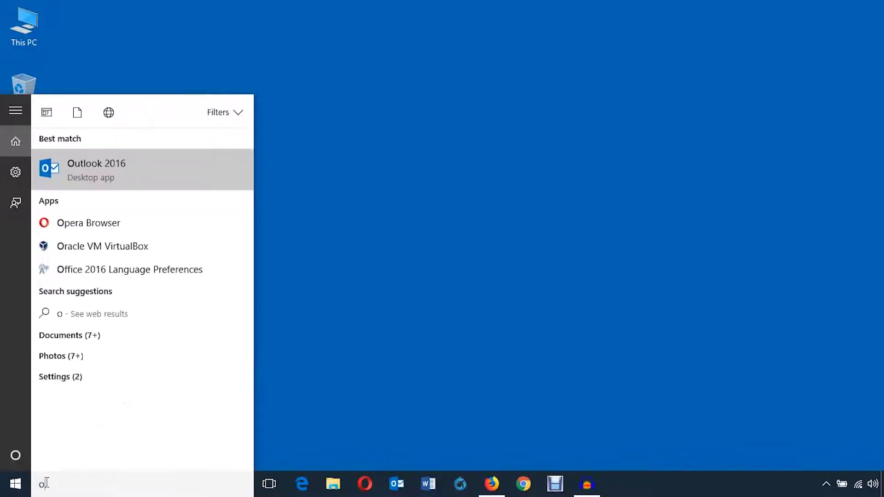
{"action": "type", "text": "utloo"}
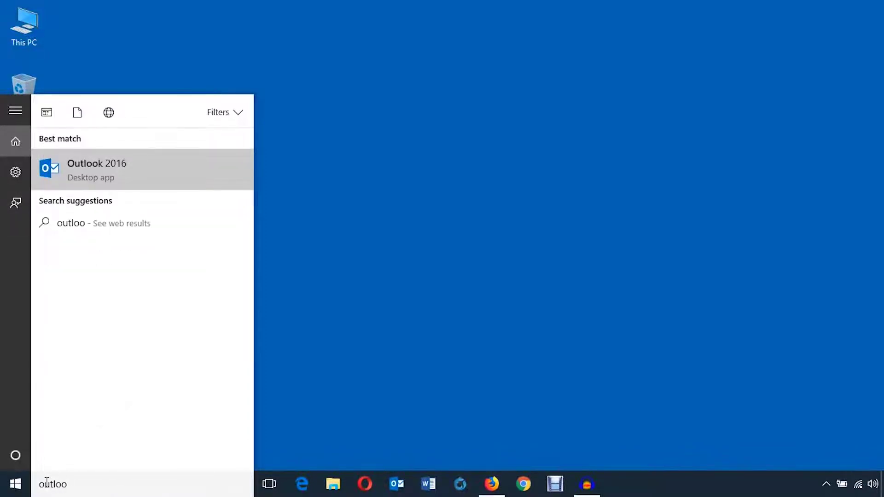
Launch Outlook 2016 and add the Gmail address with 'Let me set up my account manually' ticked.
{"action": "left_click", "coordinate": [108, 163]}
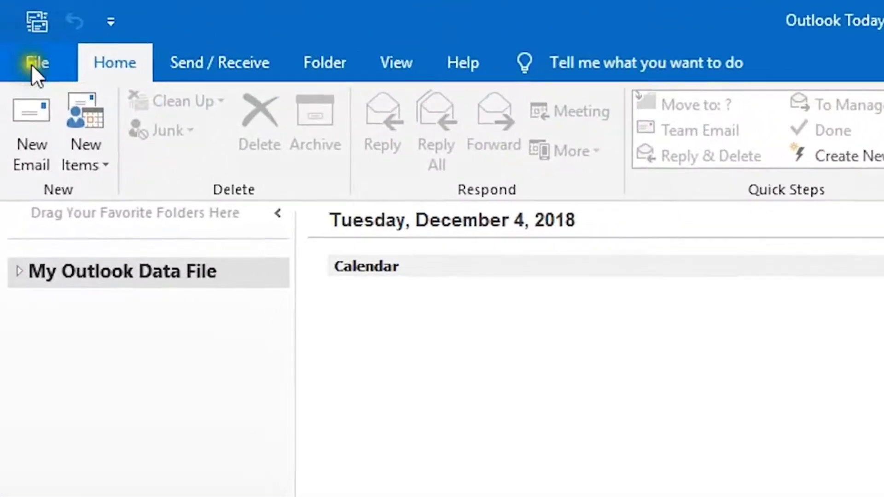
{"action": "left_click", "coordinate": [23, 44]}
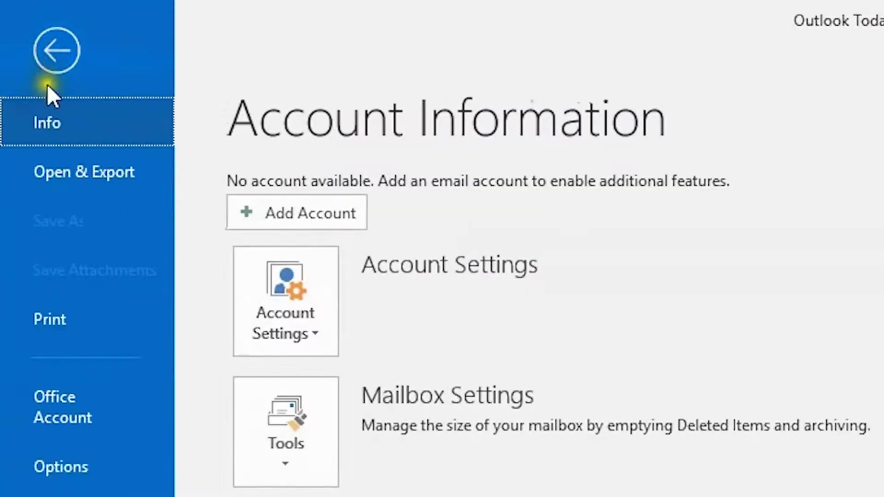
{"action": "left_click", "coordinate": [301, 214]}
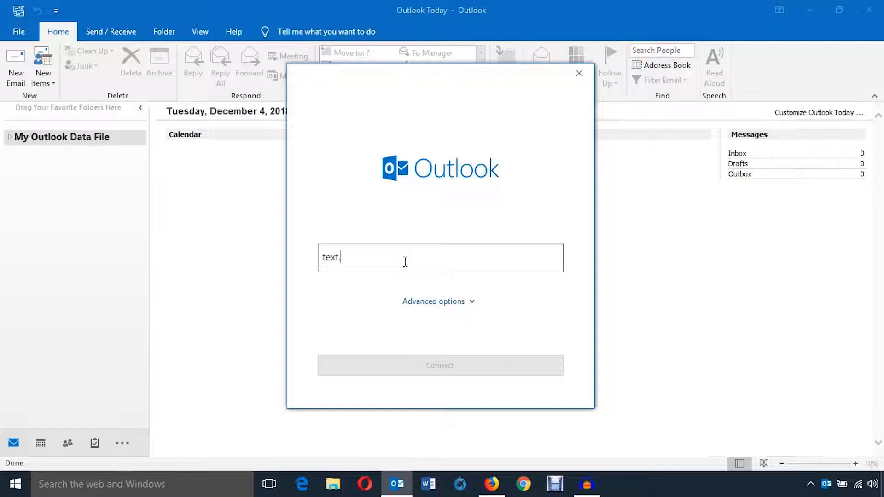
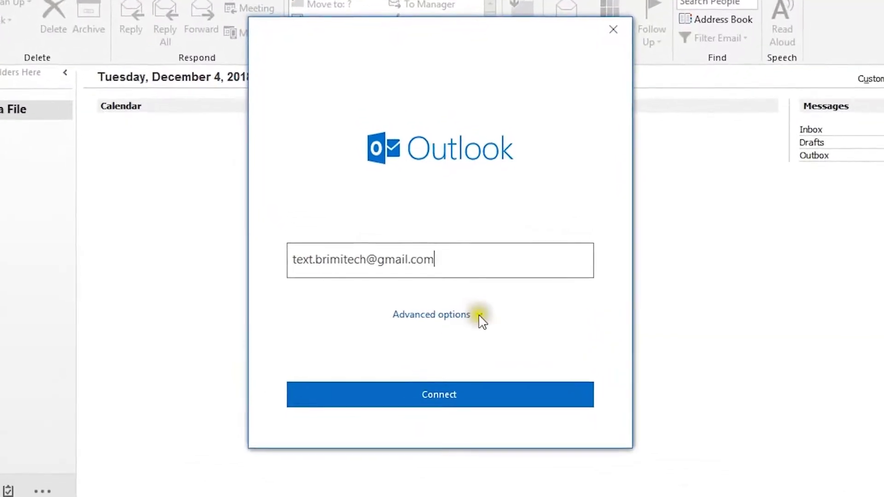
{"action": "left_click", "coordinate": [480, 316]}
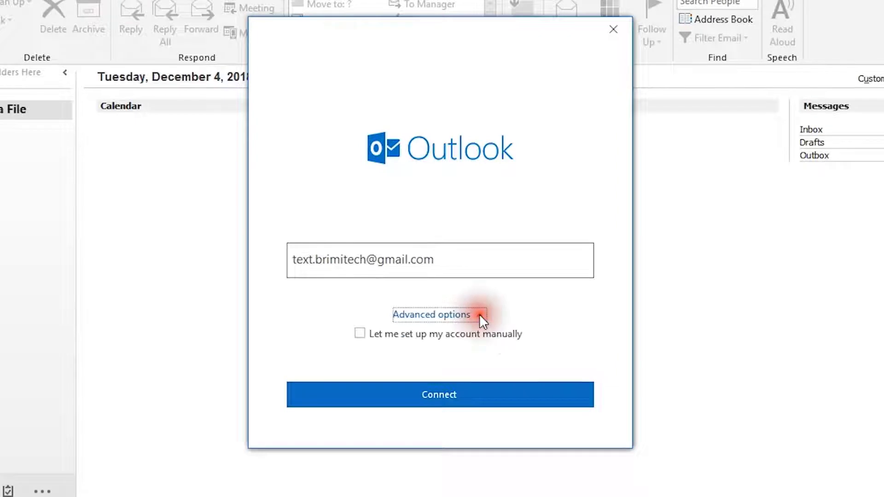
{"action": "left_click", "coordinate": [361, 334]}
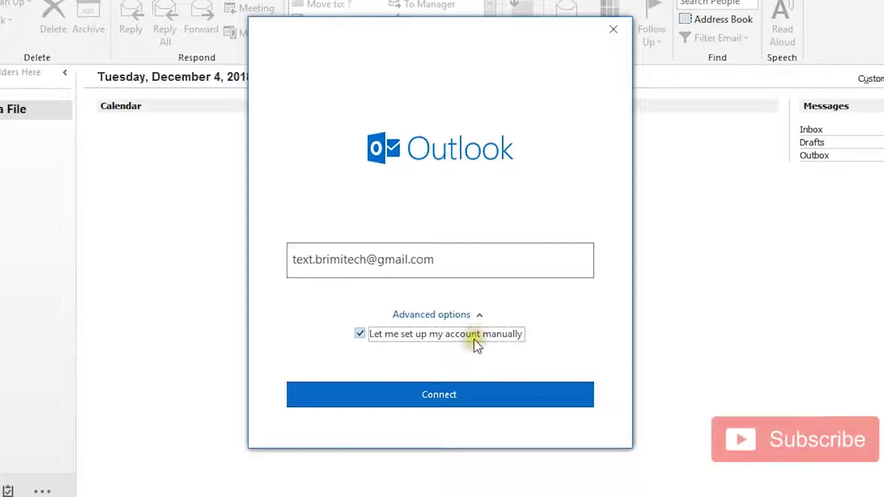
{"action": "left_click", "coordinate": [445, 397]}
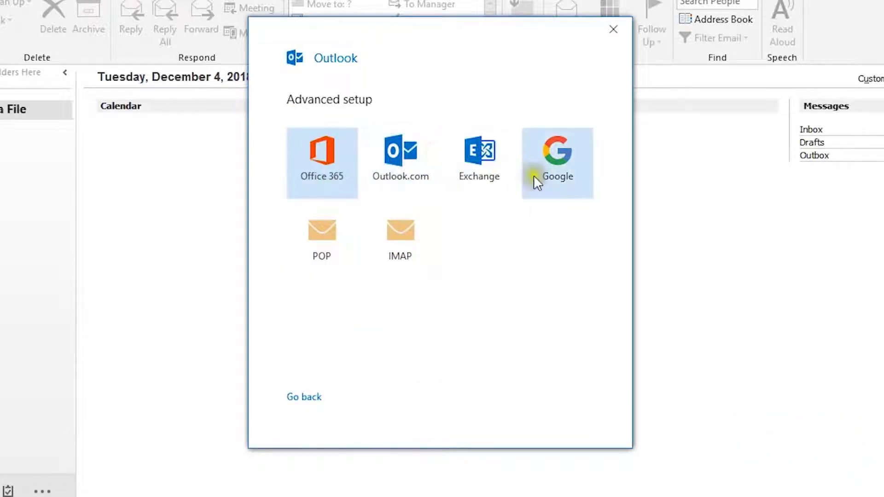
Choose IMAP as the account type and connect with the Gmail password.
{"action": "left_click", "coordinate": [557, 159]}
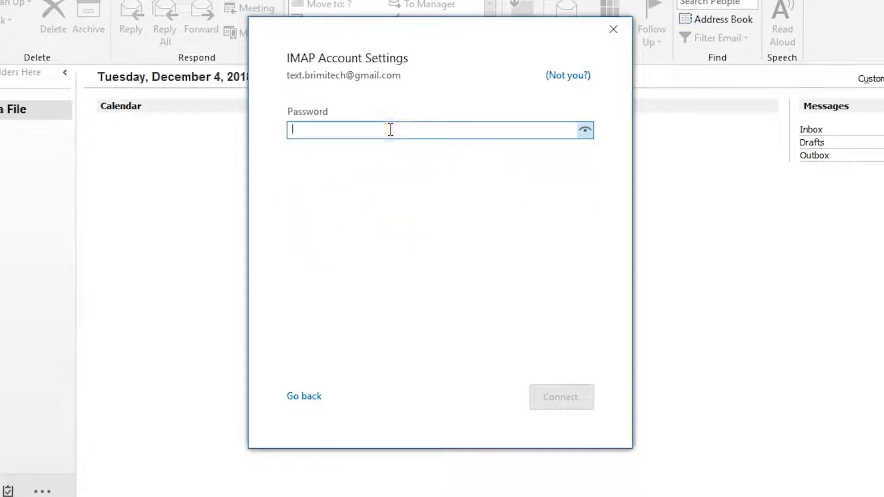
{"action": "type", "text": "p"}
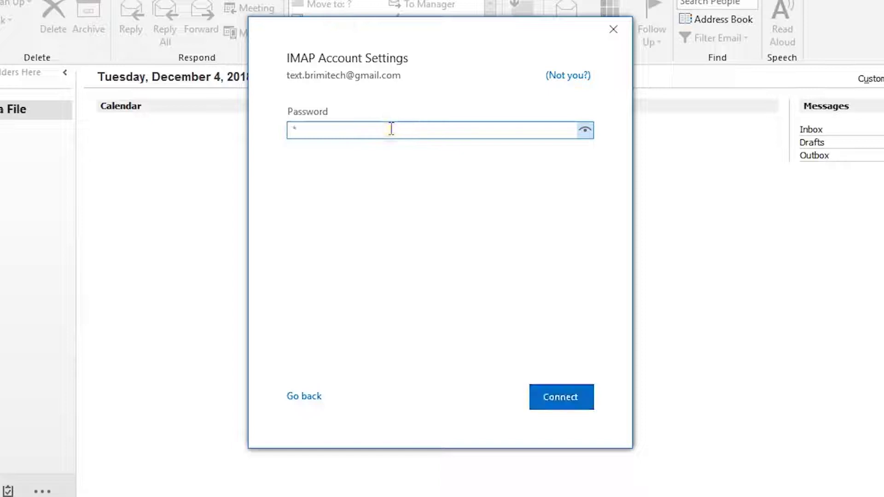
{"action": "left_click", "coordinate": [557, 400]}
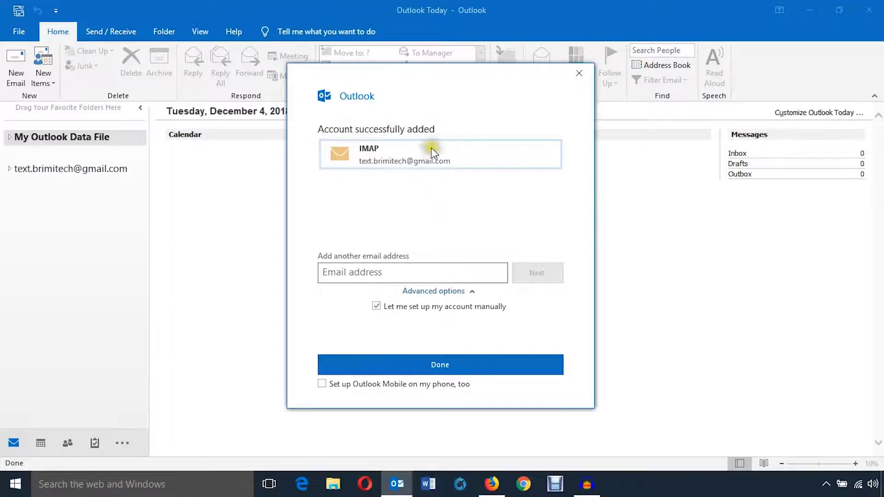
Finish setup and open Google's 'Critical security alert' message in the new Inbox.
{"action": "left_click", "coordinate": [448, 366]}
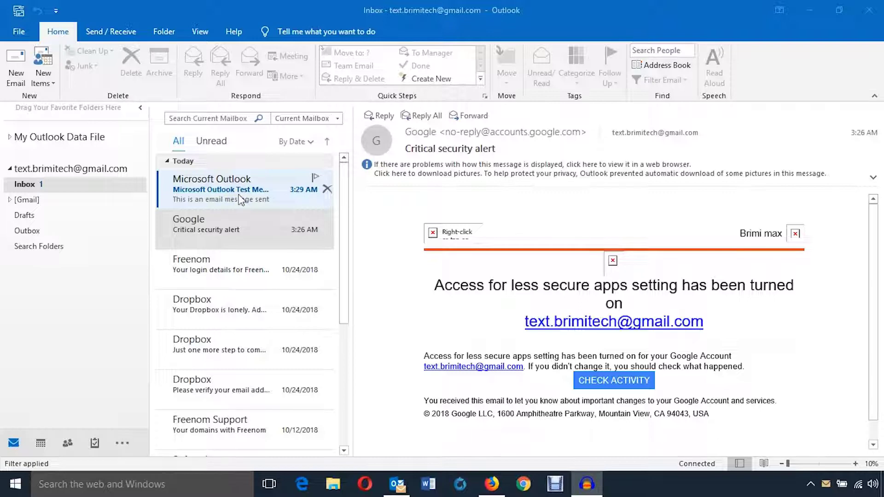
{"action": "left_click", "coordinate": [239, 225]}
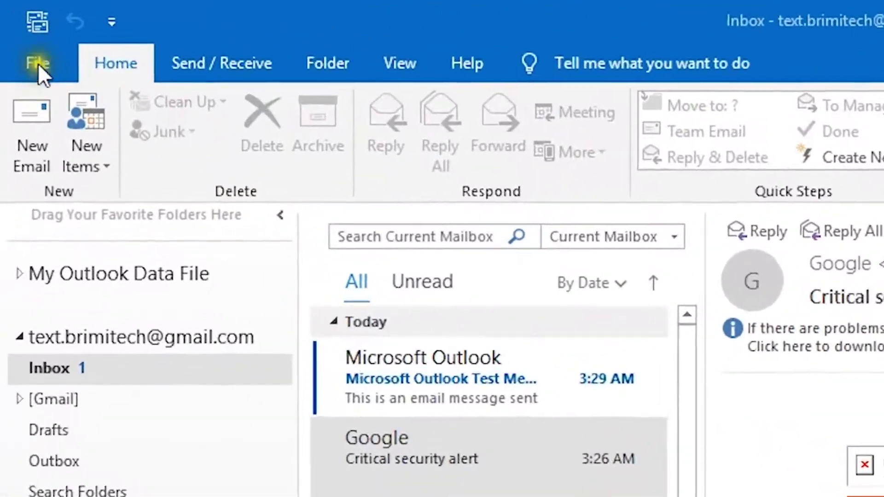
In Account Settings, start repairing the Gmail account with 'Let me repair my account manually' ticked.
{"action": "left_click", "coordinate": [40, 65]}
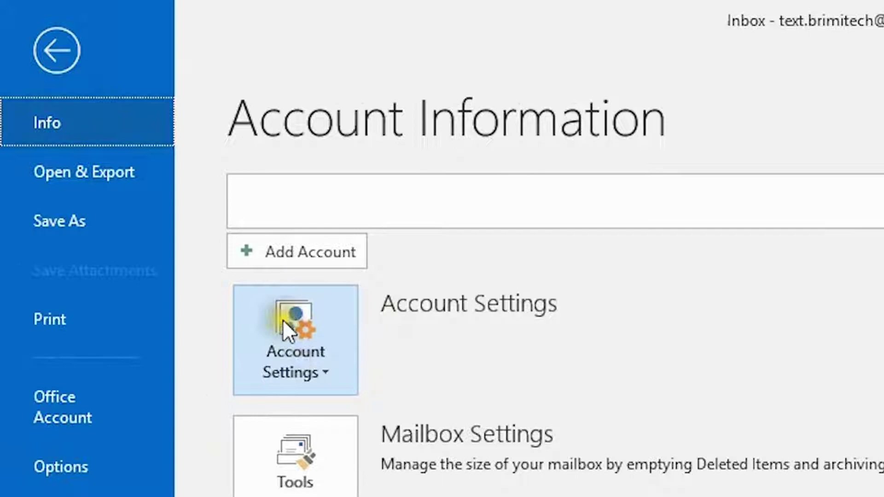
{"action": "left_click", "coordinate": [296, 339]}
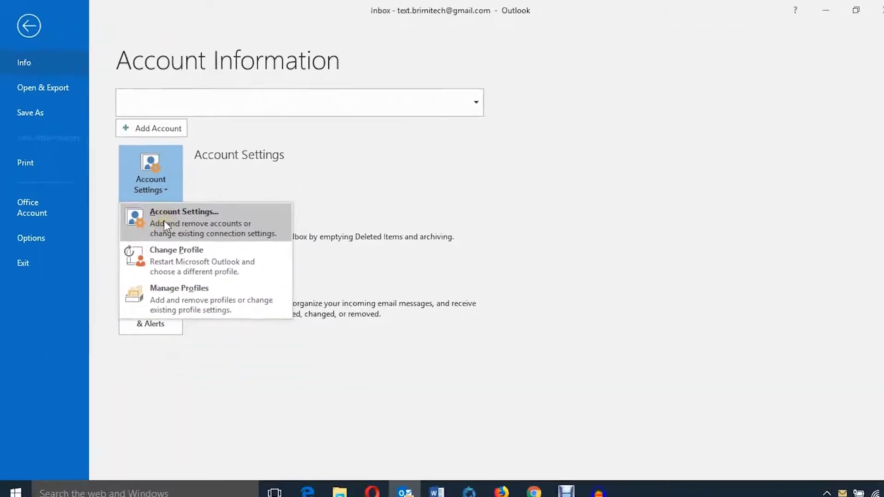
{"action": "left_click", "coordinate": [161, 216]}
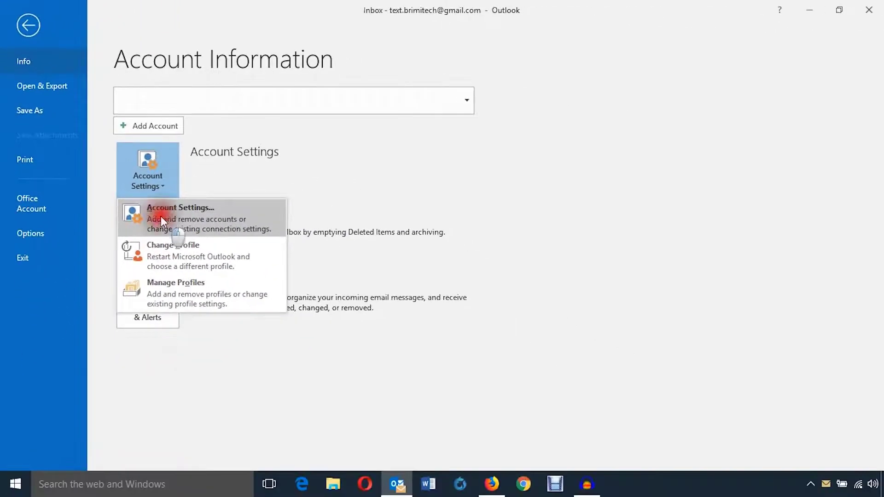
{"action": "left_click", "coordinate": [312, 199]}
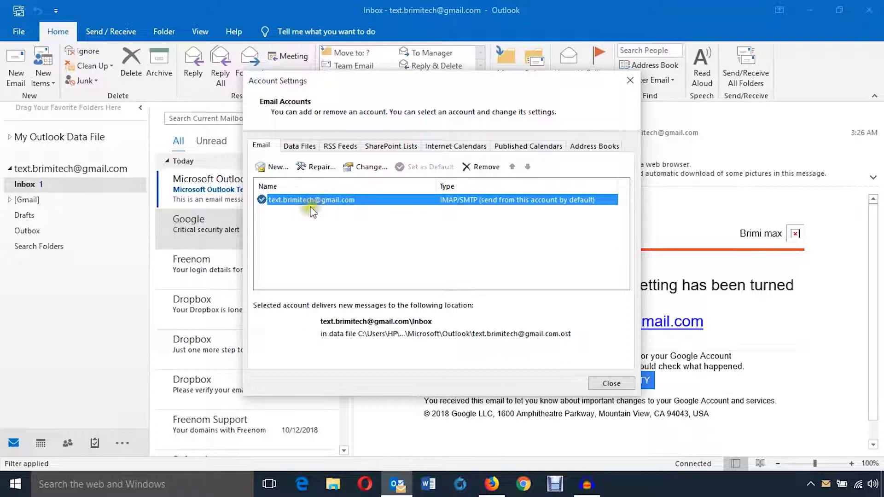
{"action": "left_click", "coordinate": [317, 167]}
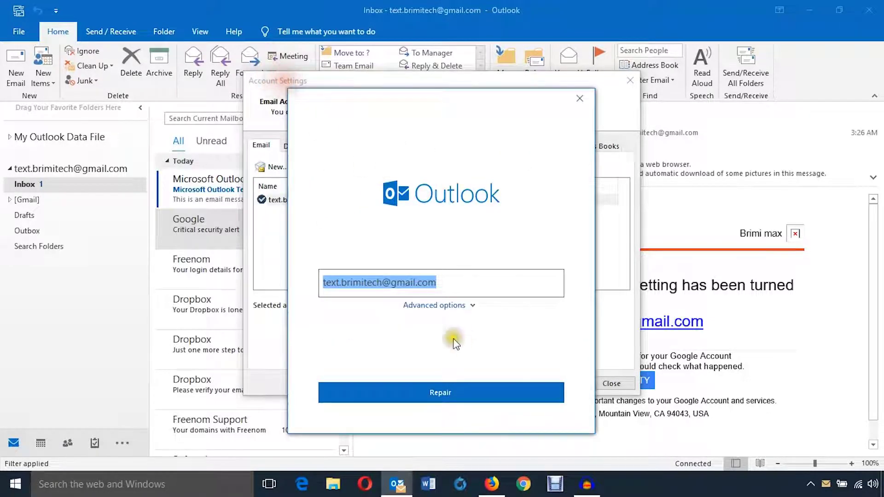
{"action": "left_click", "coordinate": [434, 305]}
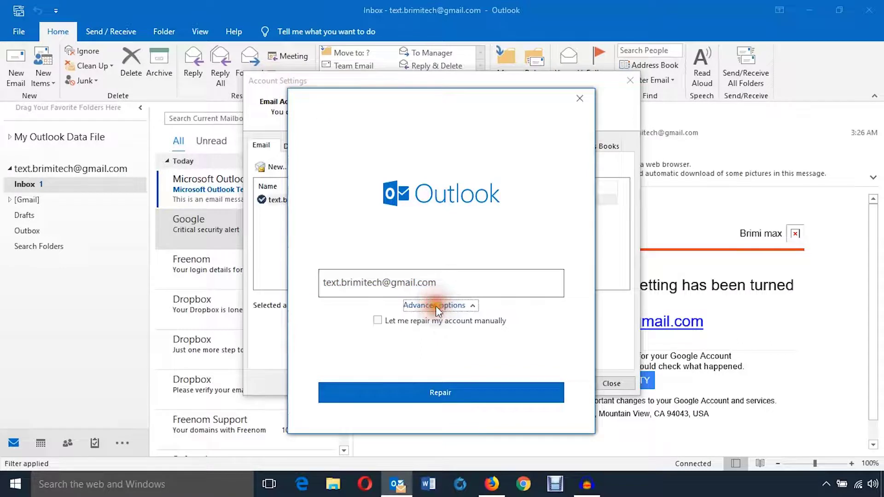
{"action": "left_click", "coordinate": [377, 321]}
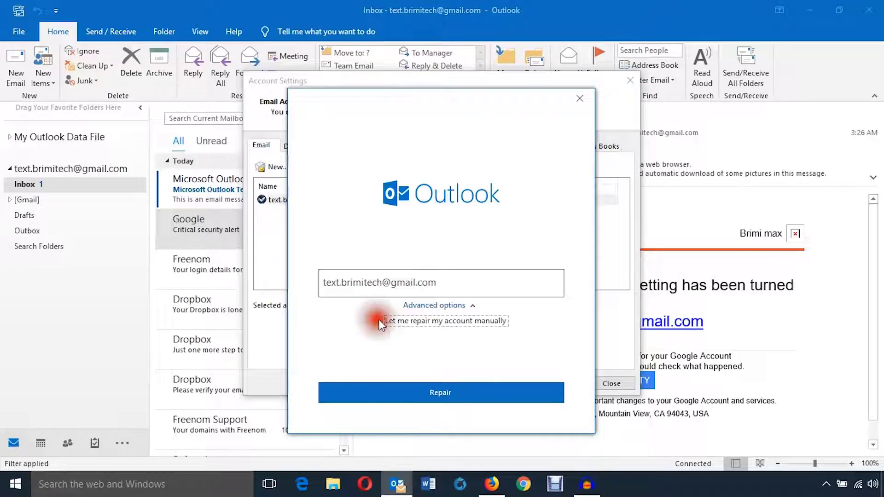
Require SPA logon for incoming and outgoing mail and repair the Gmail account.
{"action": "left_click", "coordinate": [447, 394]}
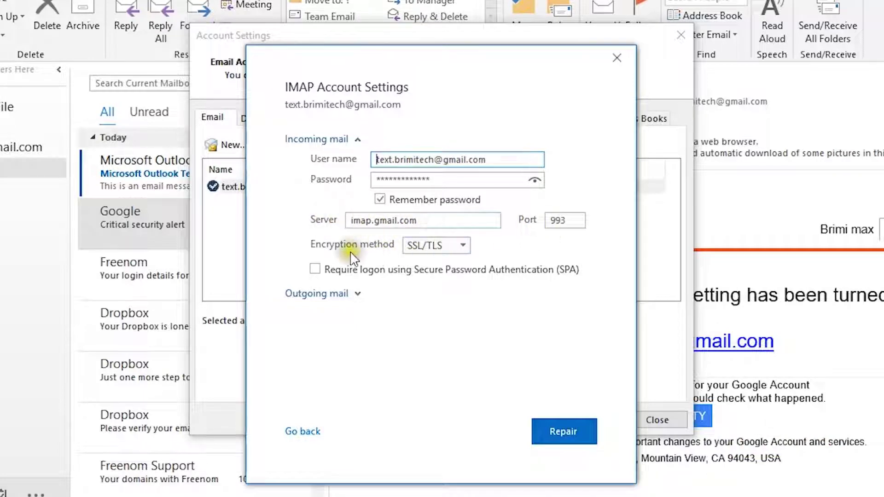
{"action": "left_click", "coordinate": [315, 269]}
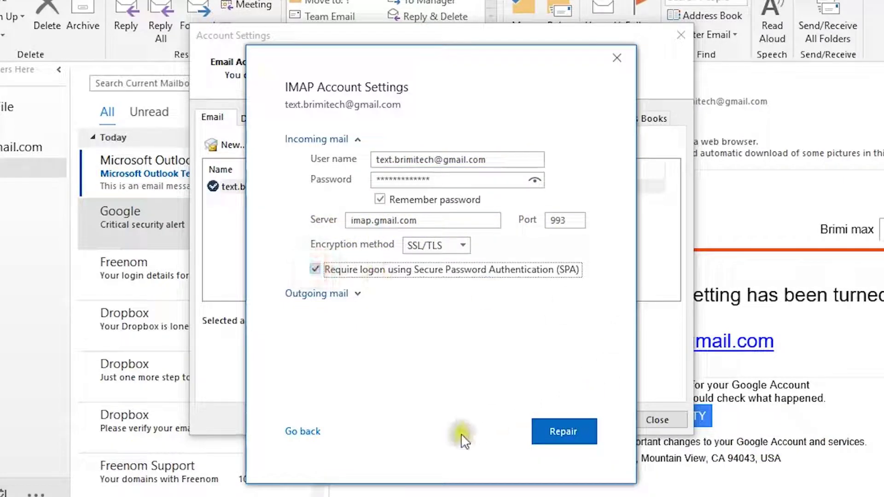
{"action": "left_click", "coordinate": [348, 294]}
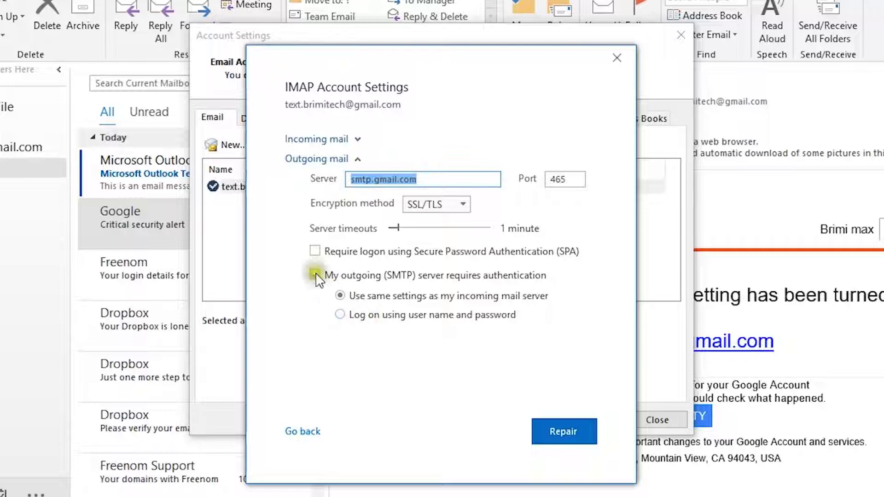
{"action": "left_click", "coordinate": [315, 252]}
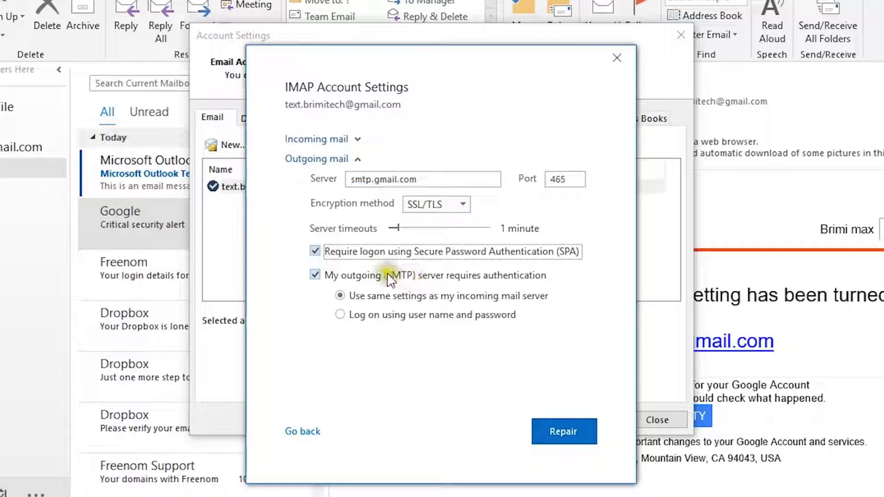
{"action": "left_click", "coordinate": [562, 432]}
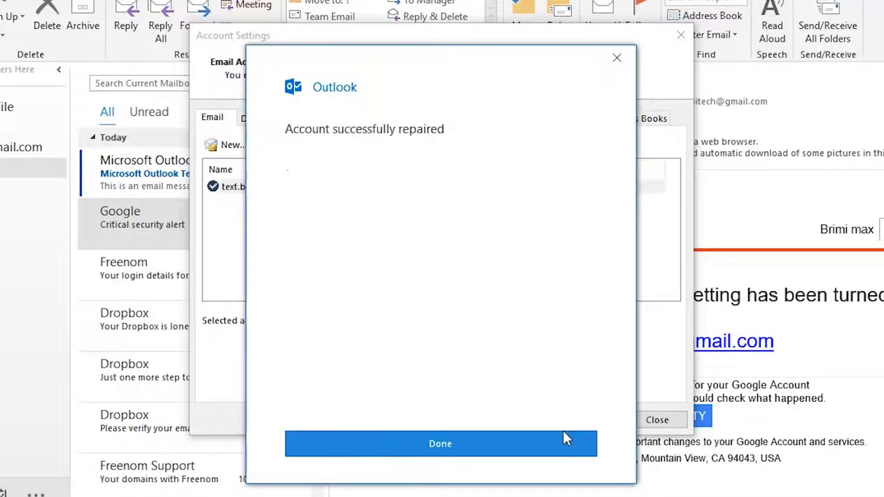
Dismiss the repair confirmation, close Account Settings, then open and close a blank new message.
{"action": "left_click", "coordinate": [511, 446]}
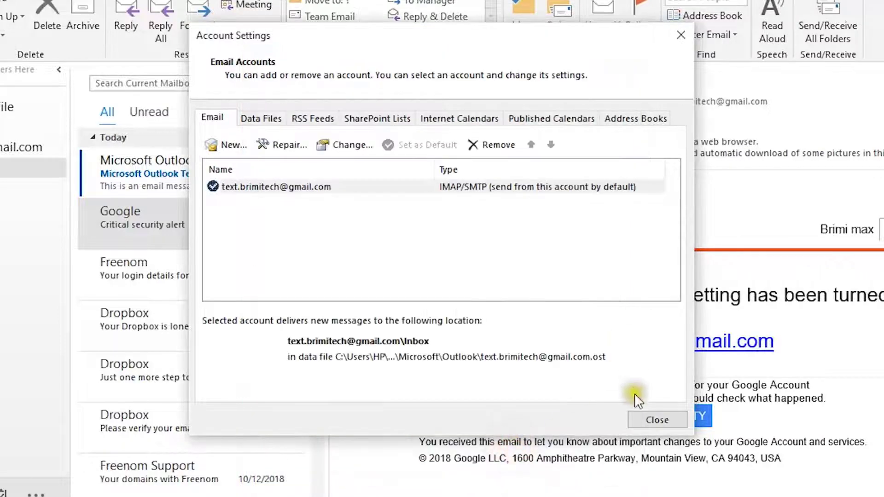
{"action": "left_click", "coordinate": [656, 419]}
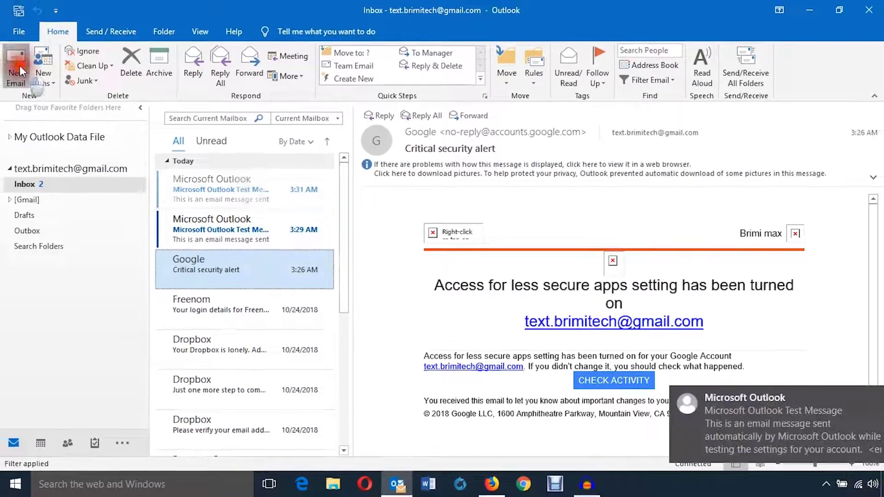
{"action": "left_click", "coordinate": [19, 66]}
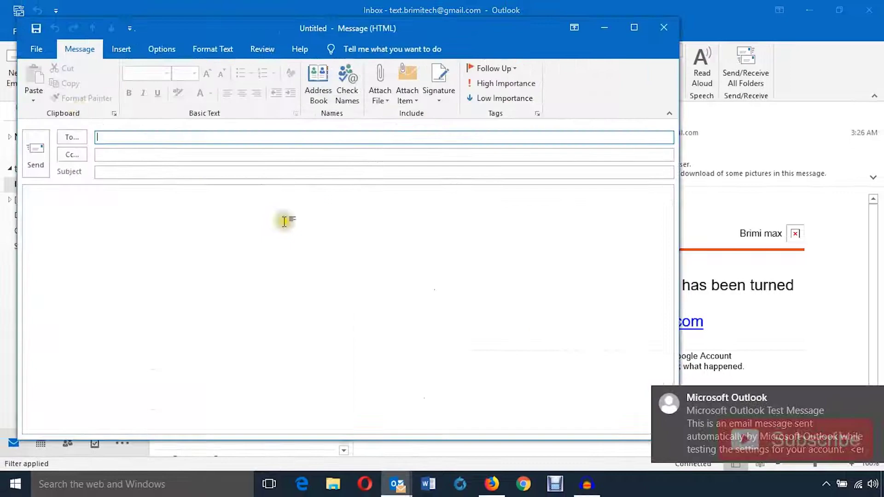
{"action": "left_click", "coordinate": [661, 28]}
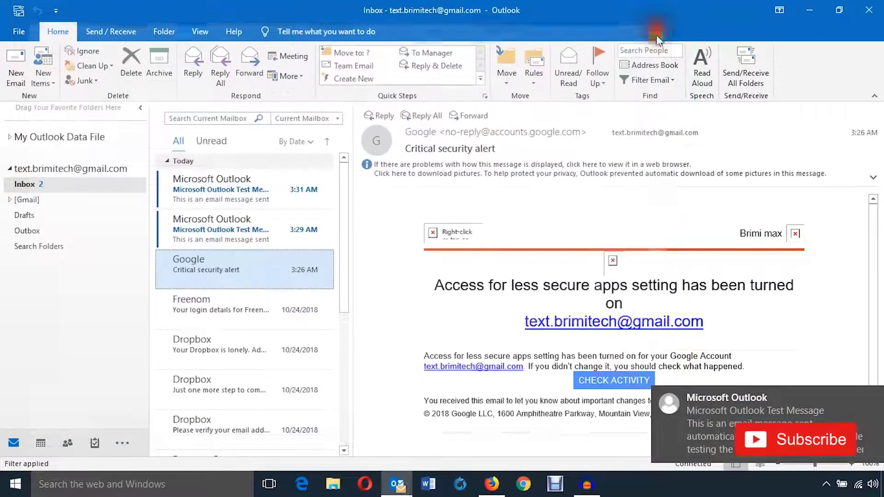
Switch to Firefox to view both Microsoft Outlook Test Messages in the Gmail inbox.
{"action": "left_click", "coordinate": [491, 484]}
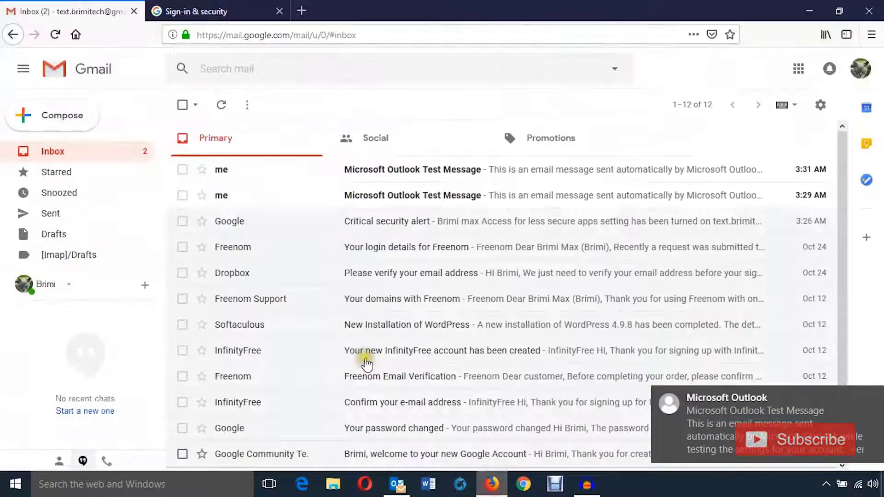